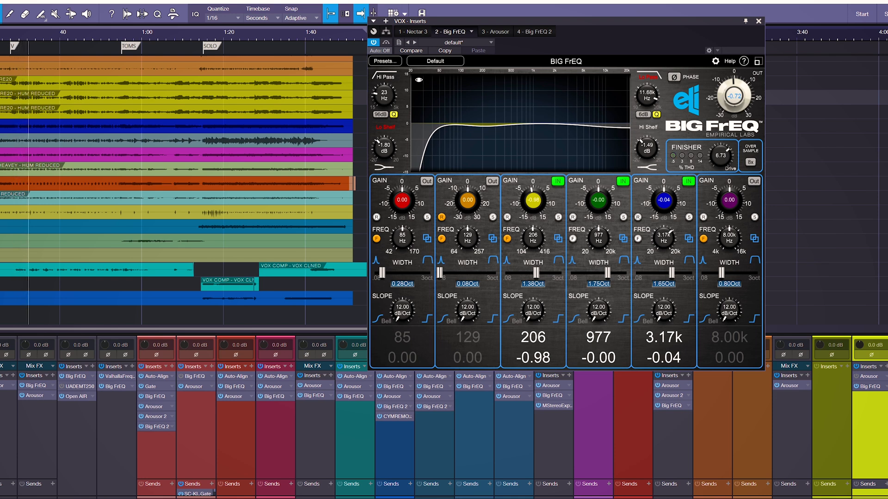
# Step: Boost the vocal Big FrEQ 977 Hz band to about 14.6 dB, then settle it at +3.92 dB
pyautogui.moveTo(598, 200); pyautogui.dragTo(598, 150)
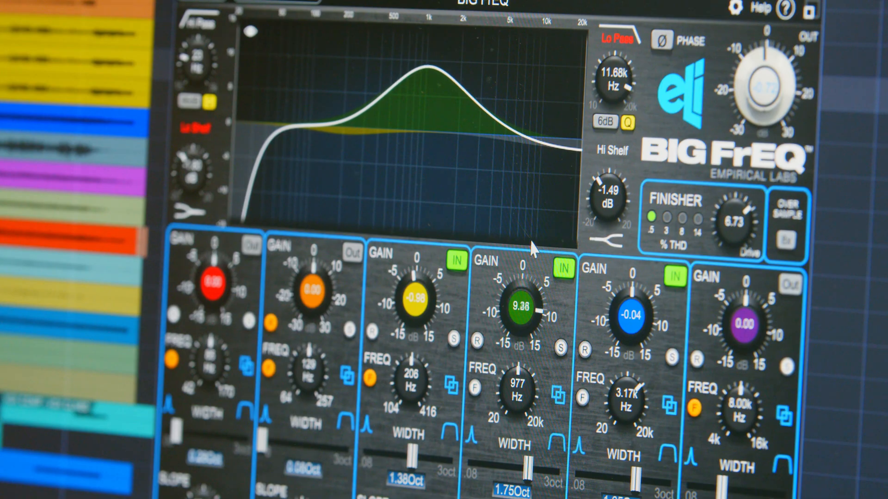
pyautogui.moveTo(597, 175); pyautogui.dragTo(598, 160)
pyautogui.moveTo(533, 219)
pyautogui.mouseDown()
pyautogui.moveTo(534, 189)
pyautogui.moveTo(529, 207)
pyautogui.mouseUp()
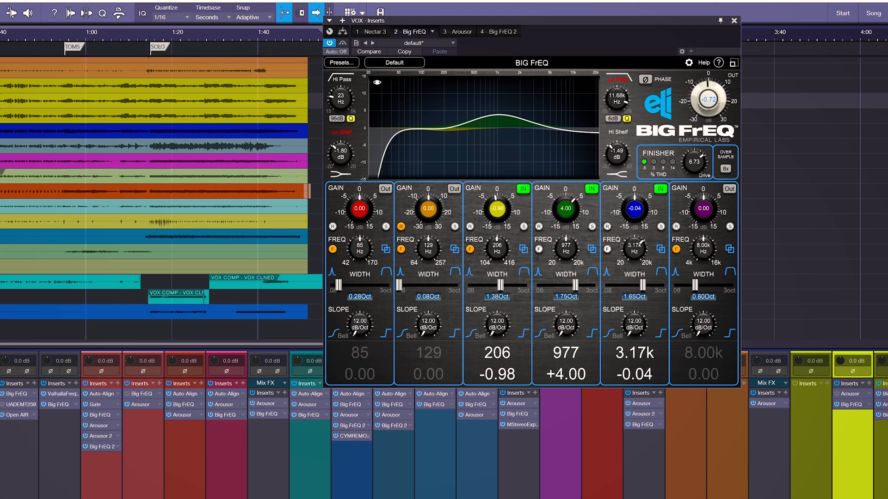
pyautogui.moveTo(566, 209); pyautogui.dragTo(566, 173)
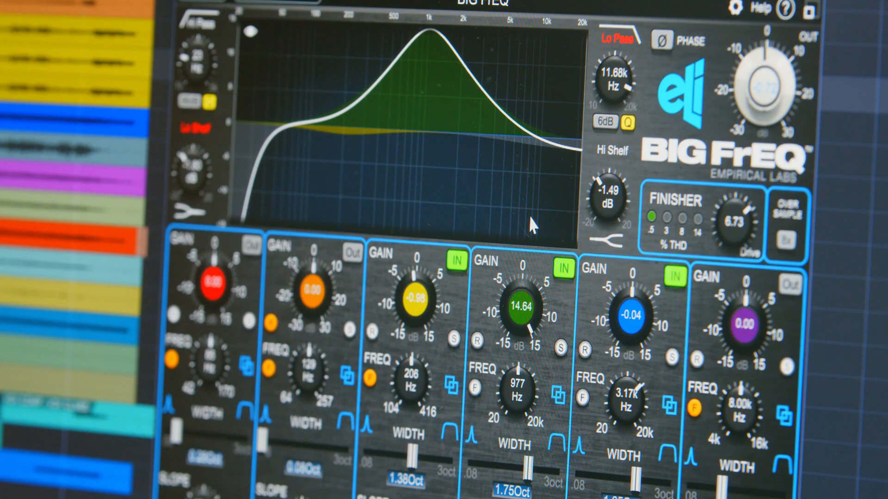
pyautogui.moveTo(533, 233); pyautogui.dragTo(531, 299)
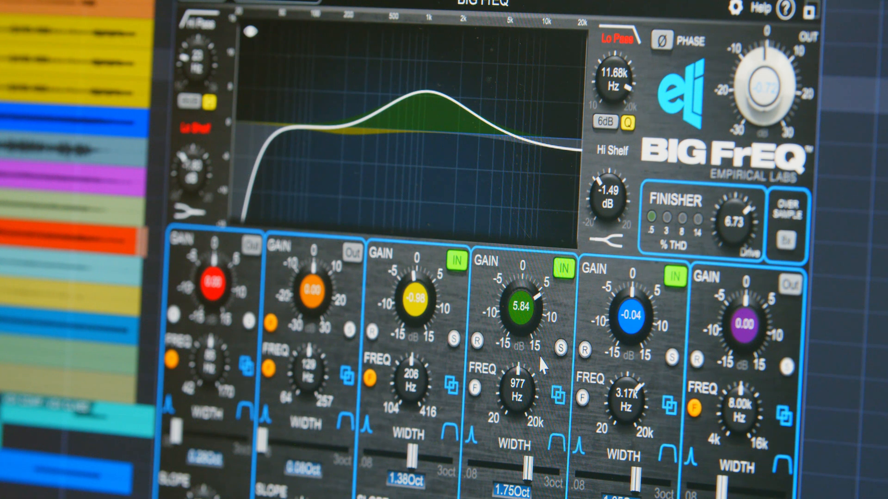
pyautogui.moveTo(528, 324); pyautogui.dragTo(527, 336)
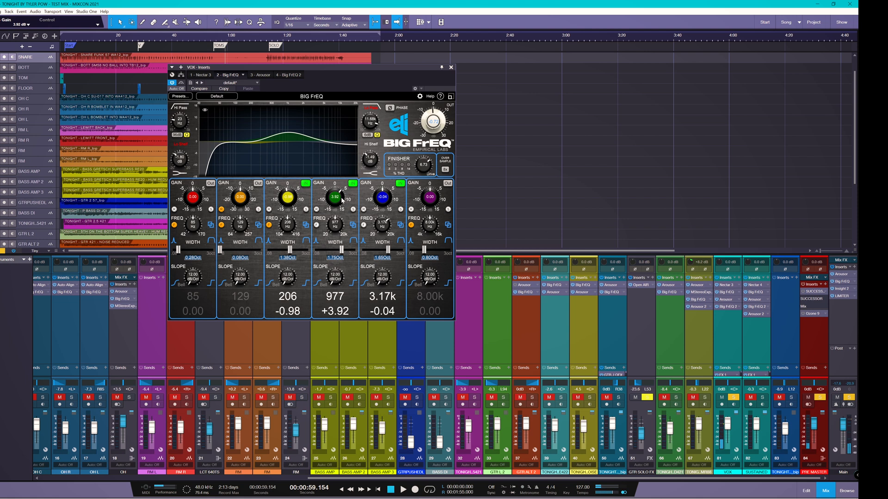
# Step: Compare the 4 - Big FrEQ 2 and 2 - Big FrEQ settings, then show the 3 - Arousor plug-in
pyautogui.click(290, 75)
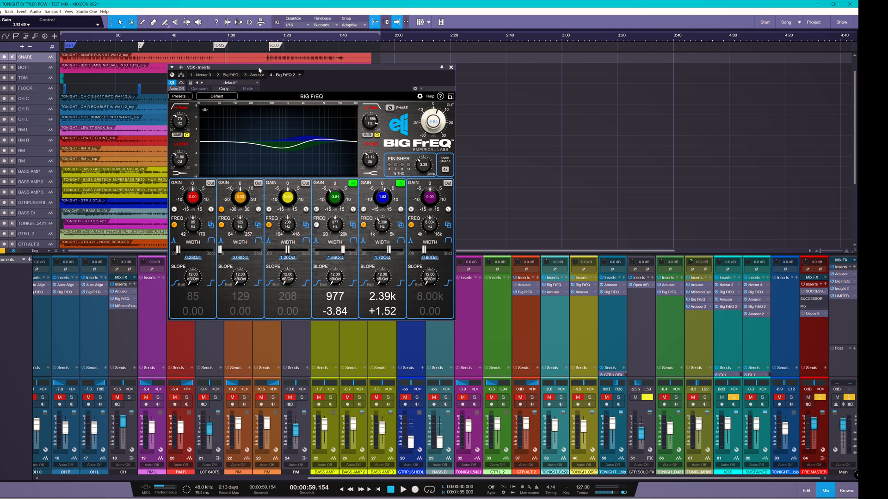
pyautogui.click(227, 75)
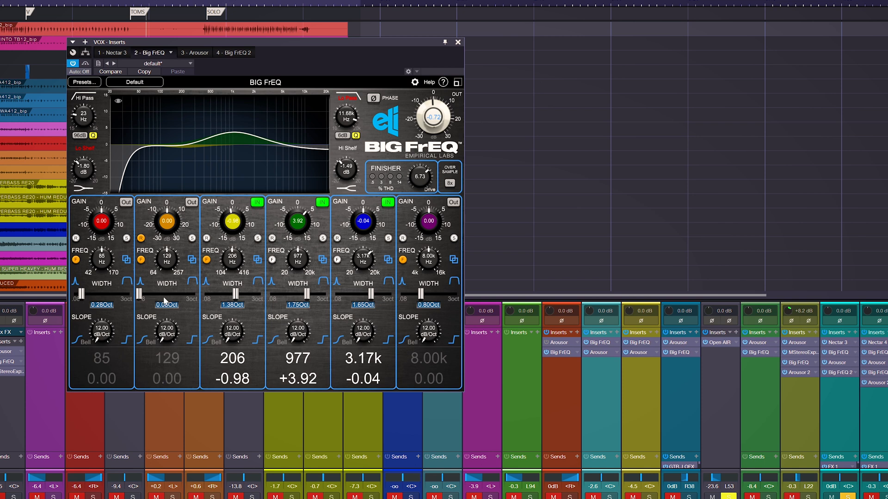
pyautogui.click(190, 53)
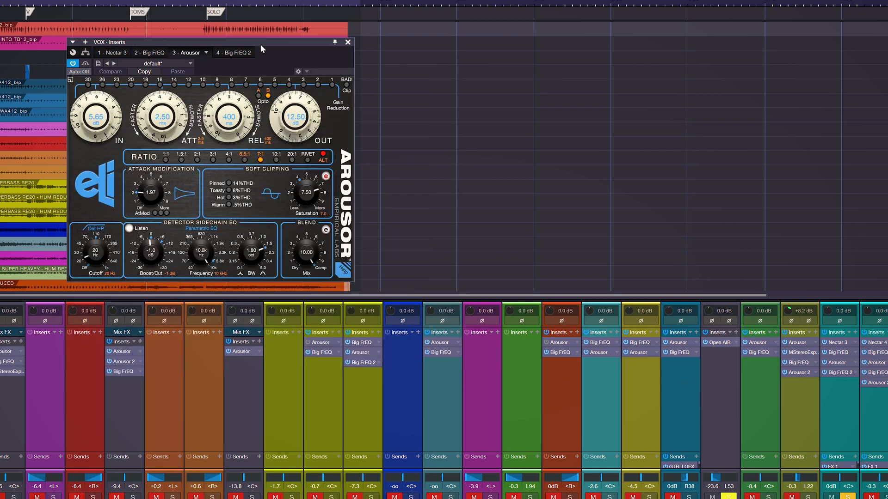
# Step: Move the VOX Arousor window to the right beside the mixer and start song playback
pyautogui.moveTo(260, 41); pyautogui.dragTo(664, 84)
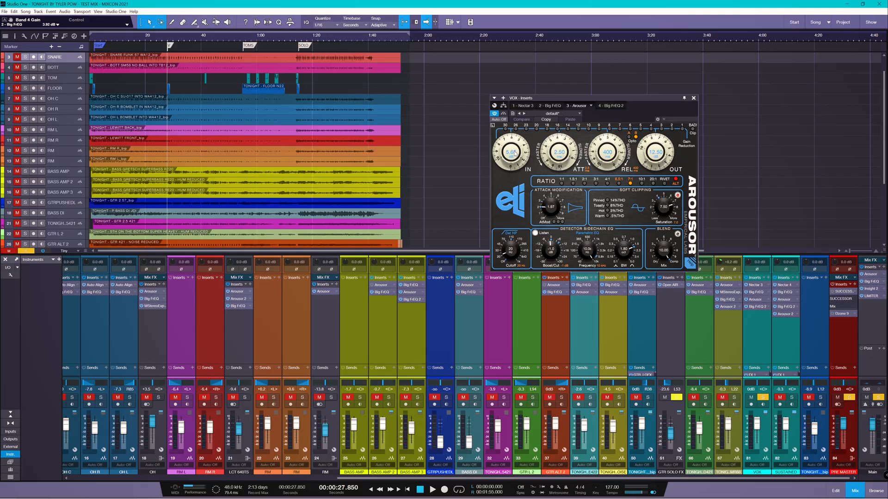
pyautogui.press('space')
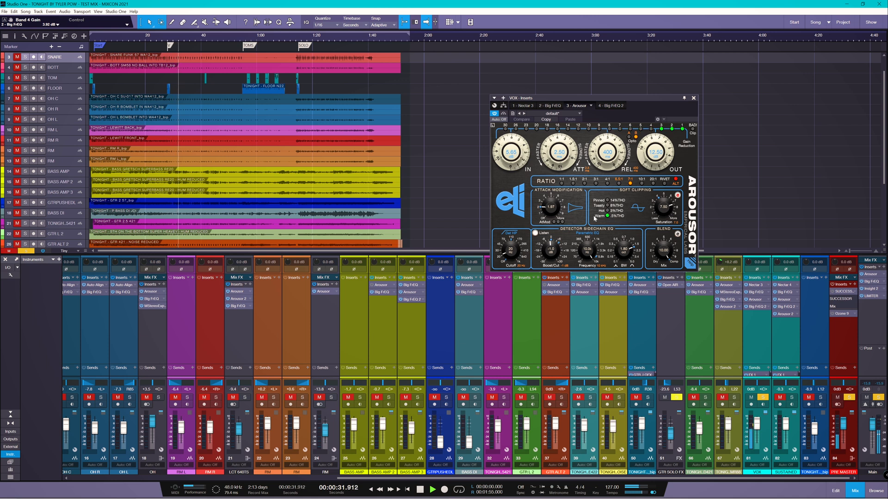
# Step: Return the VOX Arousor Mix to fully wet, drive more input and lower the output
pyautogui.moveTo(661, 252); pyautogui.dragTo(653, 297)
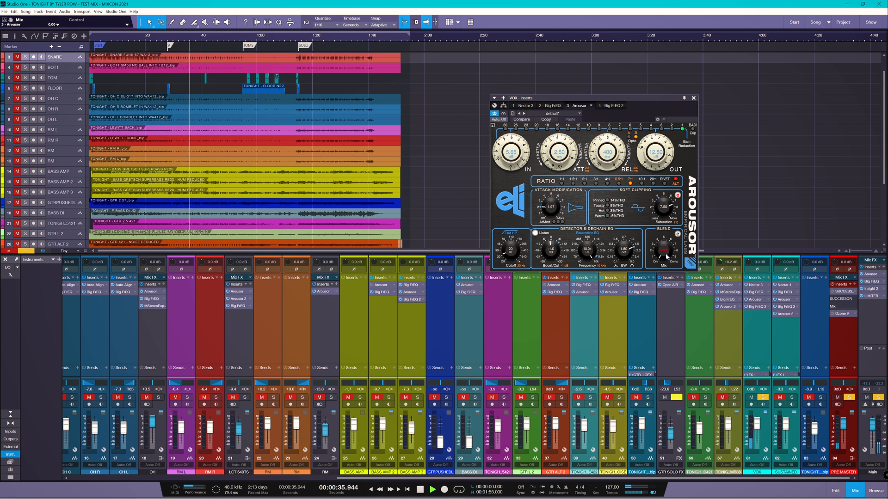
pyautogui.moveTo(666, 257); pyautogui.dragTo(653, 164)
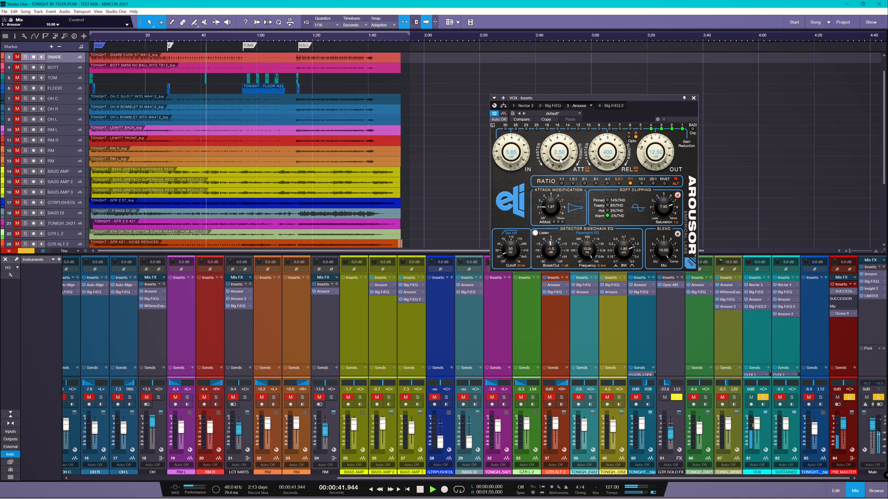
pyautogui.moveTo(515, 152); pyautogui.dragTo(566, 152)
pyautogui.moveTo(645, 146); pyautogui.dragTo(648, 159)
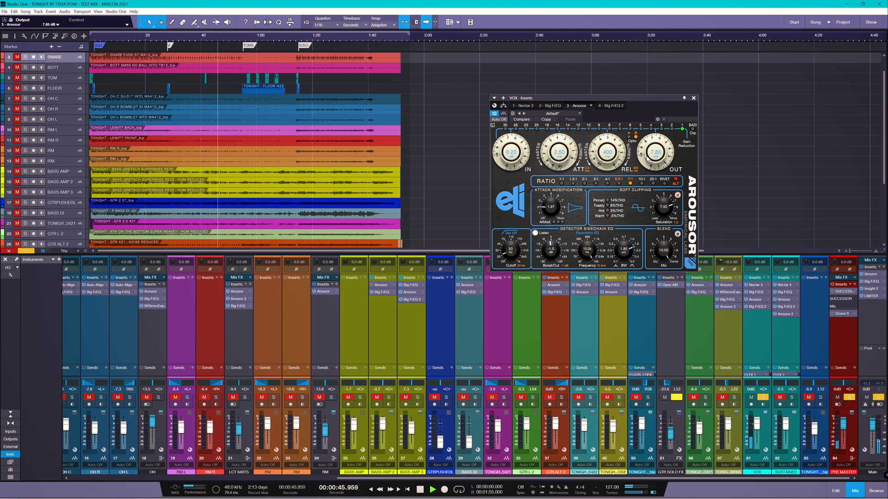
# Step: Switch Arousor to Opto mode and setting B, set output to 9.60 dB and Saturation to 6.75
pyautogui.click(630, 138)
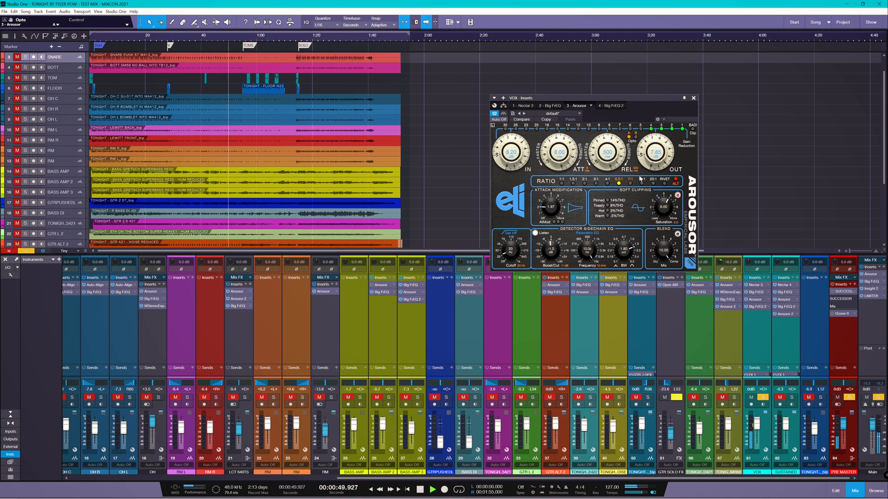
pyautogui.click(635, 135)
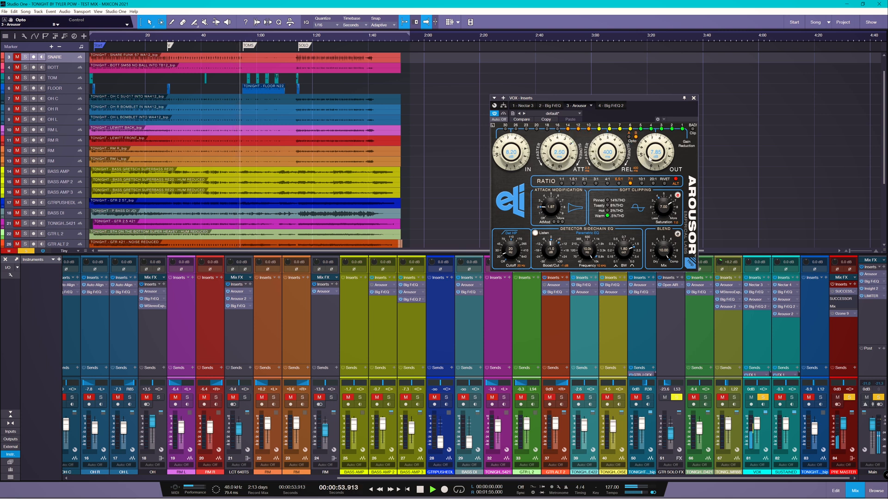
pyautogui.moveTo(651, 159); pyautogui.dragTo(651, 157)
pyautogui.moveTo(663, 199); pyautogui.dragTo(665, 212)
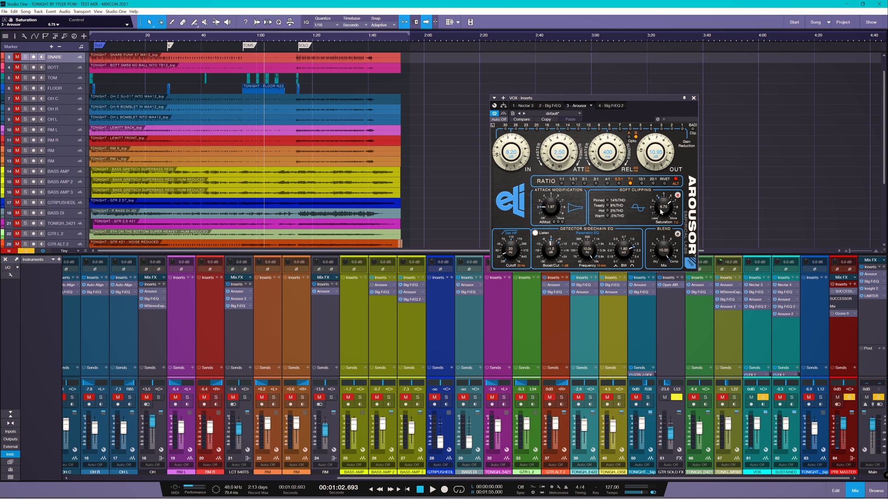
# Step: Add second-harmonic soft-clipping to the vocal, then unsolo VOX and raise its fader to +3.5 dB
pyautogui.click(678, 195)
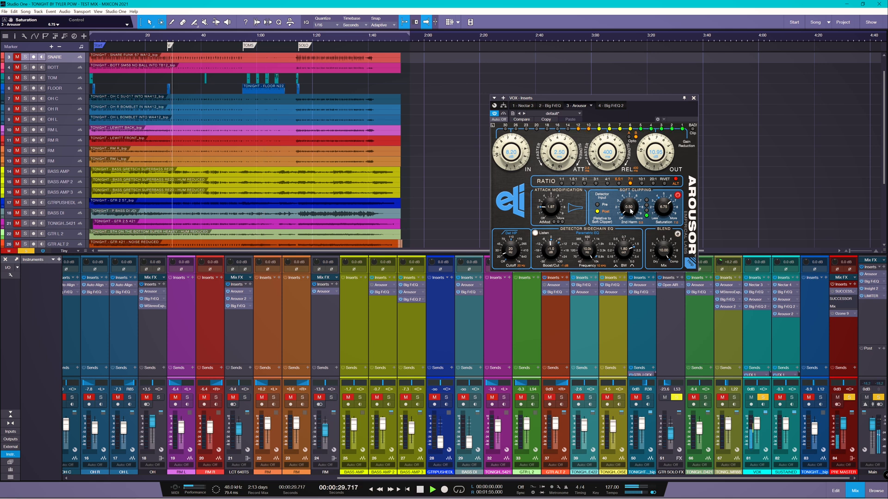
pyautogui.moveTo(628, 207); pyautogui.dragTo(629, 141)
pyautogui.moveTo(664, 211)
pyautogui.mouseDown()
pyautogui.moveTo(665, 201)
pyautogui.moveTo(630, 197)
pyautogui.moveTo(666, 206)
pyautogui.moveTo(664, 215)
pyautogui.mouseUp()
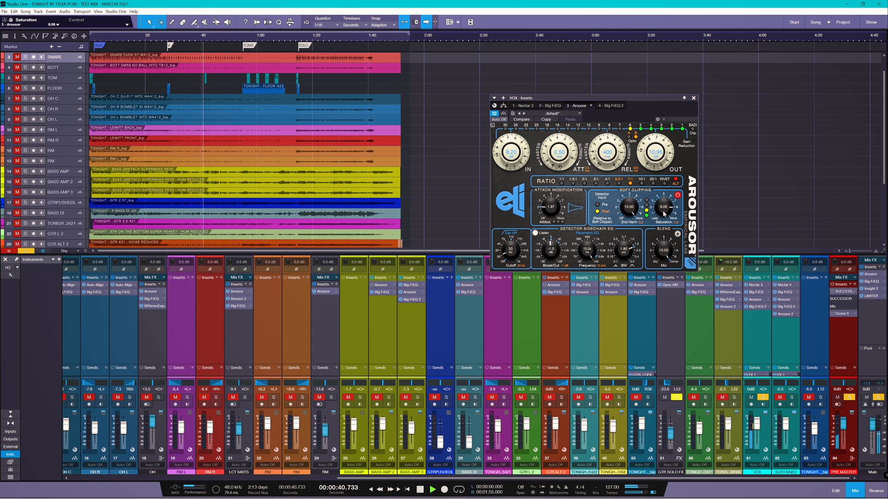
pyautogui.click(762, 398)
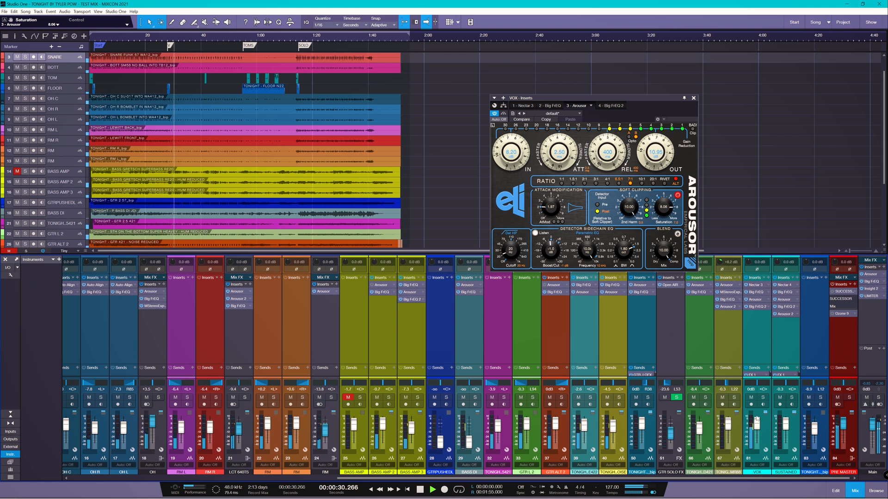
pyautogui.moveTo(758, 431); pyautogui.dragTo(758, 428)
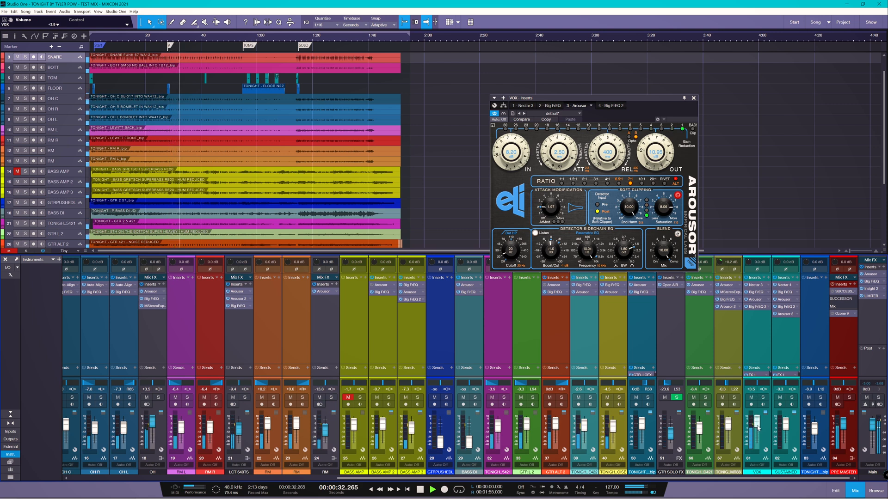
# Step: Ease back the second harmonic and Saturation, and switch Arousor back to its A setting
pyautogui.moveTo(630, 209); pyautogui.dragTo(632, 259)
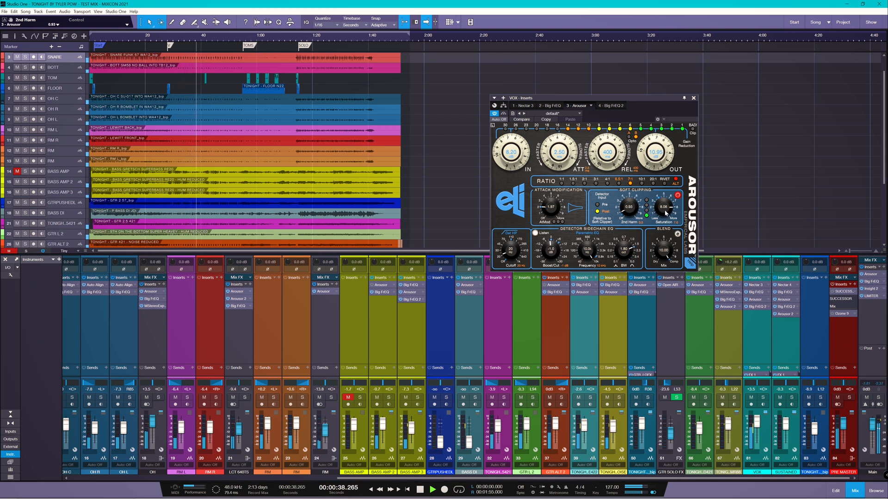
pyautogui.moveTo(665, 212); pyautogui.dragTo(659, 272)
pyautogui.moveTo(663, 164); pyautogui.dragTo(661, 157)
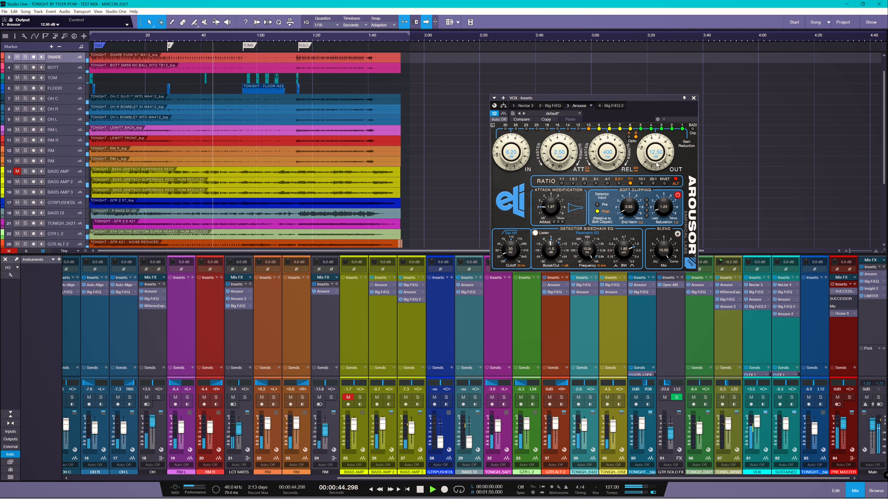
pyautogui.click(629, 137)
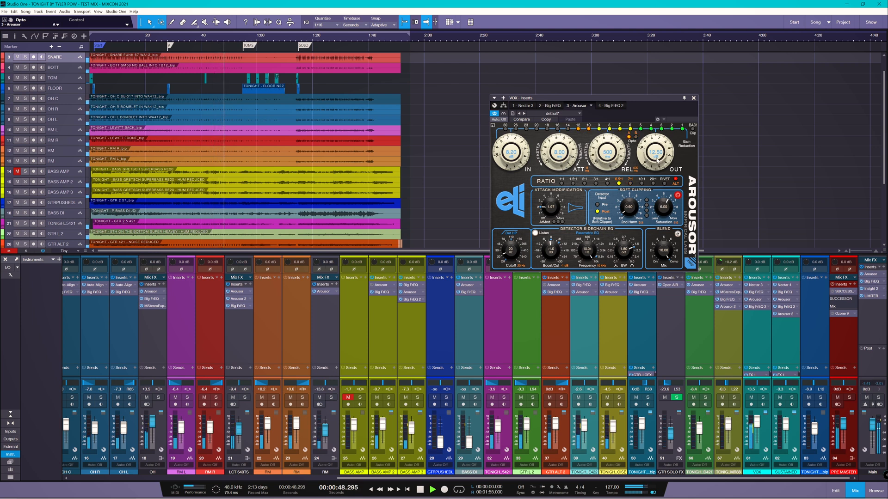
# Step: Set Arousor input to about 10.05 dB and output to 12.00 dB, and lengthen the release
pyautogui.moveTo(657, 160); pyautogui.dragTo(657, 157)
pyautogui.moveTo(515, 158); pyautogui.dragTo(515, 150)
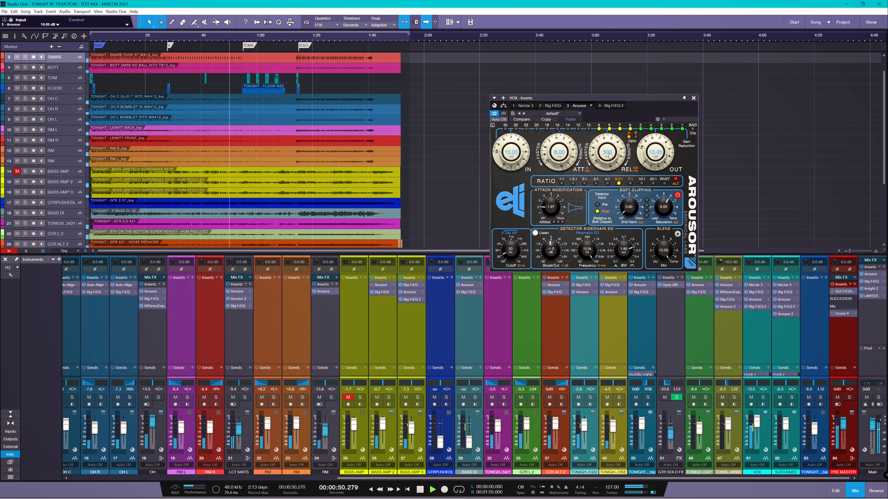
pyautogui.moveTo(656, 155); pyautogui.dragTo(607, 162)
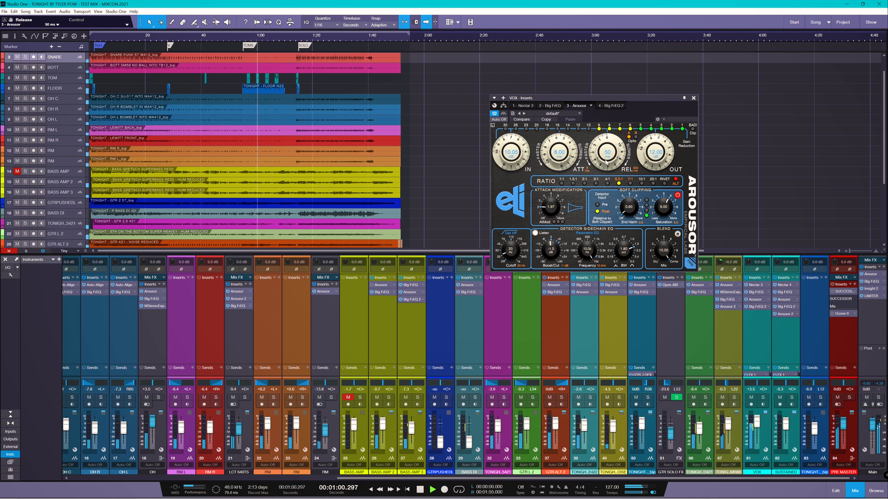
pyautogui.moveTo(607, 163); pyautogui.dragTo(611, 159)
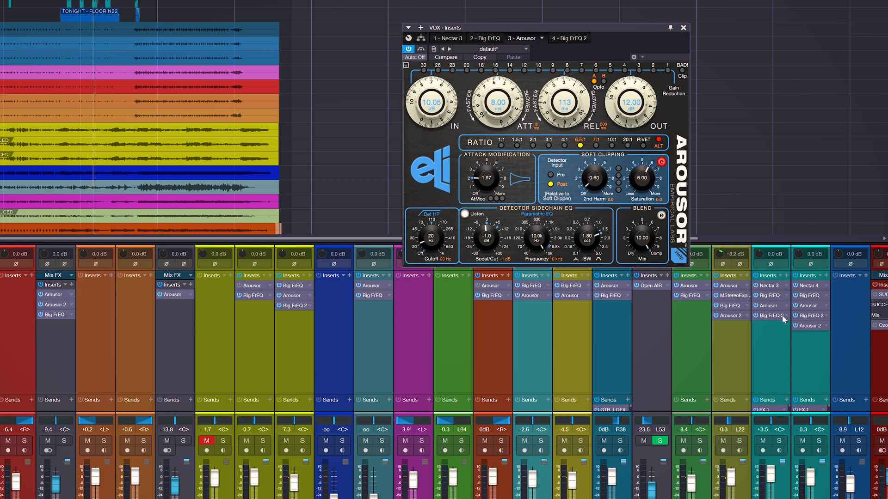
# Step: Check the vocal's 4 - Big FrEQ 2 settings, then open the Arousor insert from the mixer
pyautogui.click(576, 38)
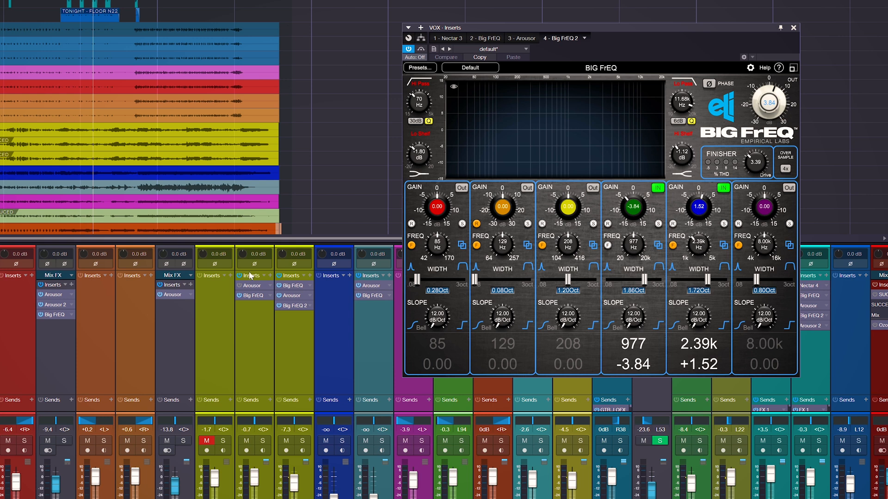
pyautogui.hscroll(-10, 444, 370)
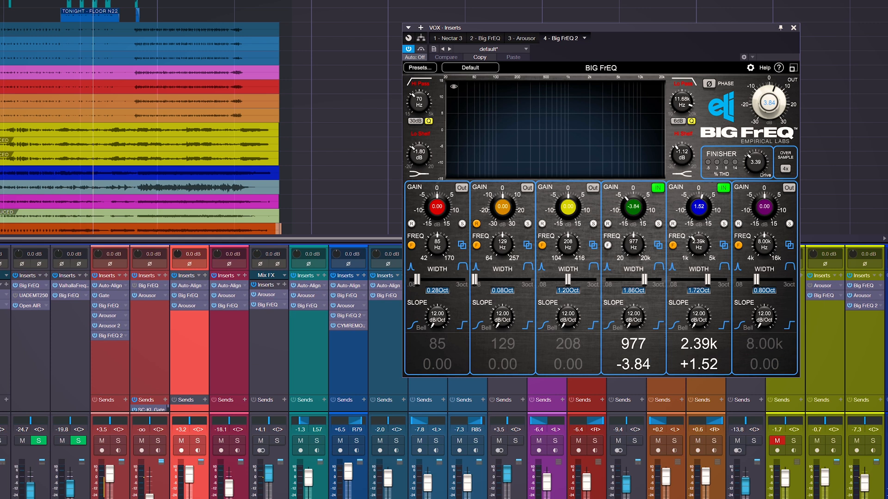
pyautogui.doubleClick(4, 295)
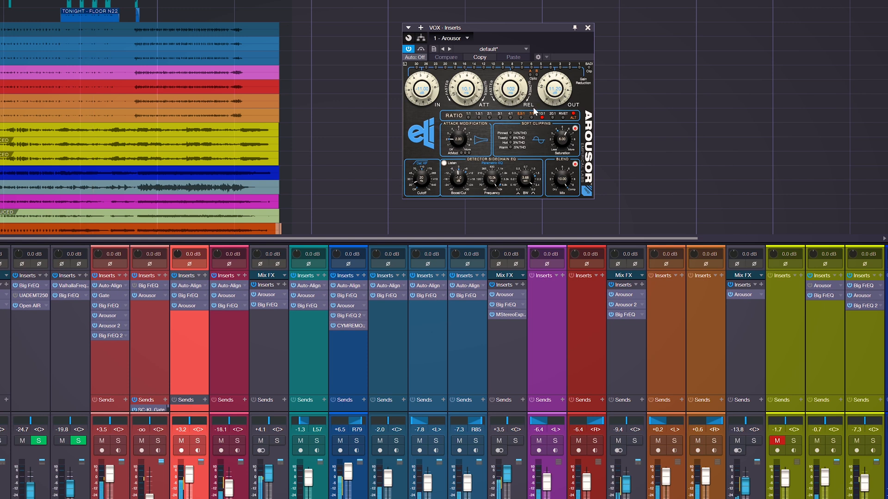
# Step: Enlarge the Arousor window and set input to 14.90 dB and output to 13.20 dB
pyautogui.click(405, 64)
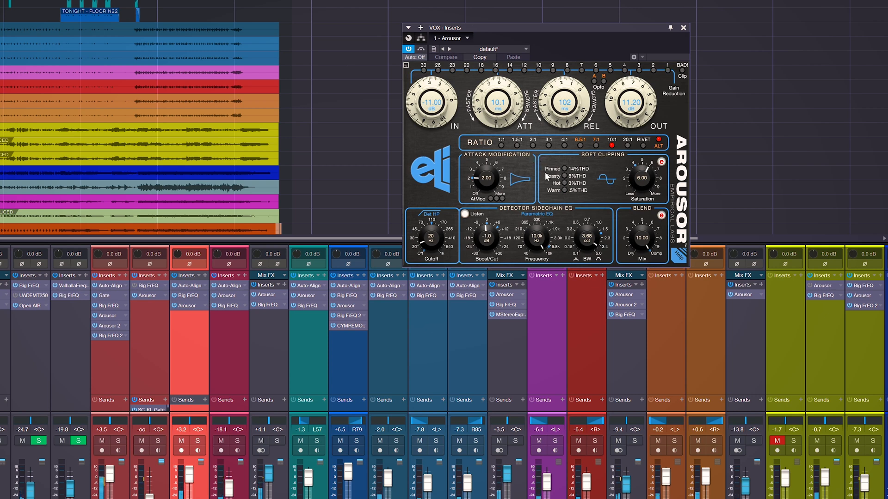
pyautogui.moveTo(437, 98); pyautogui.dragTo(435, 105)
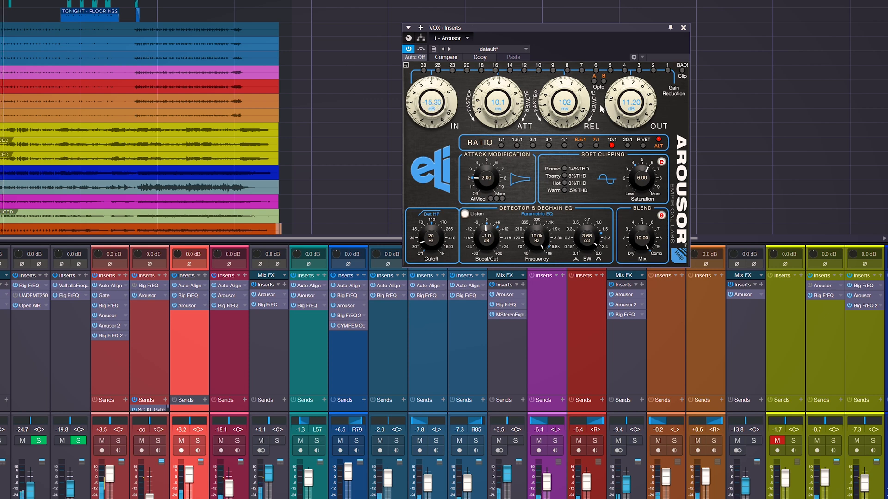
pyautogui.moveTo(629, 108); pyautogui.dragTo(629, 114)
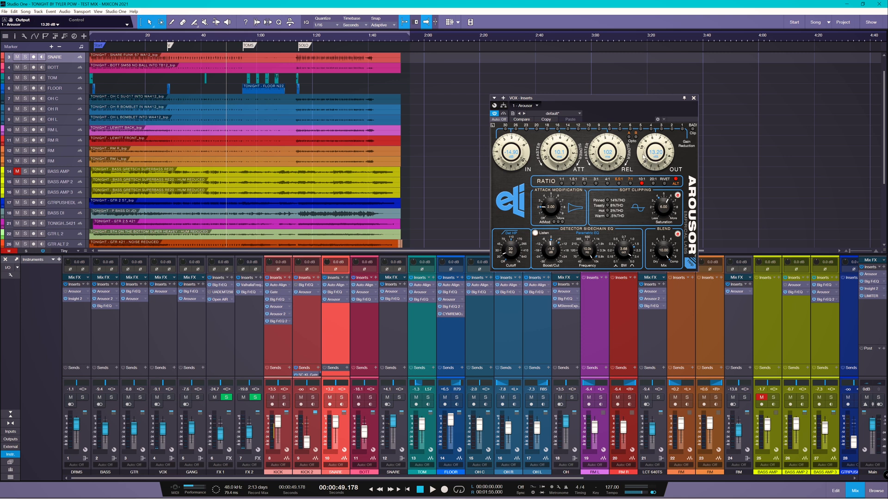
# Step: Close the VOX Arousor and turn the DRMS bus Arousor's Blend Mix fully Dry
pyautogui.click(692, 97)
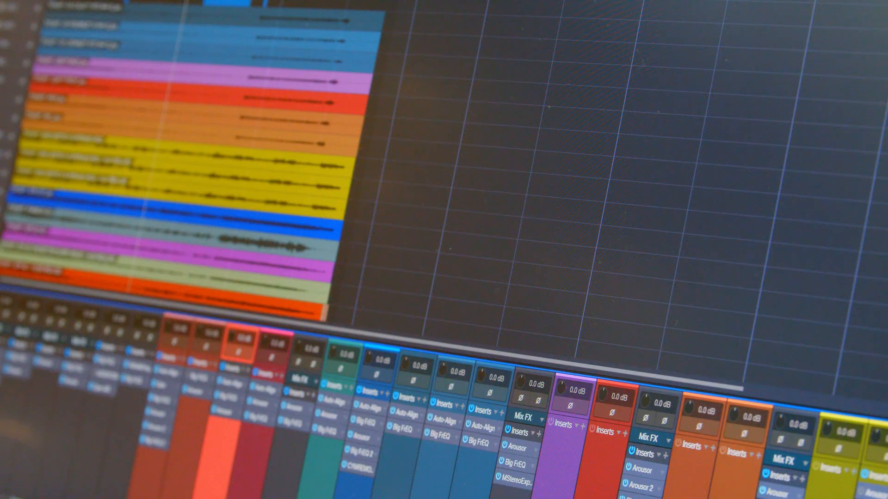
pyautogui.moveTo(697, 356); pyautogui.dragTo(658, 488)
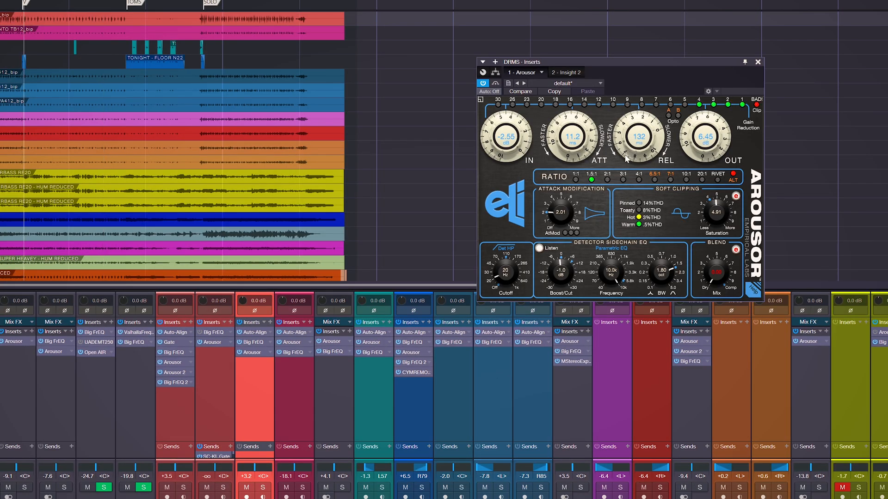
# Step: Solo the drums, set the DRMS Arousor blend to about 4 and output to 3.10 dB, then close it
pyautogui.moveTo(721, 273); pyautogui.dragTo(722, 179)
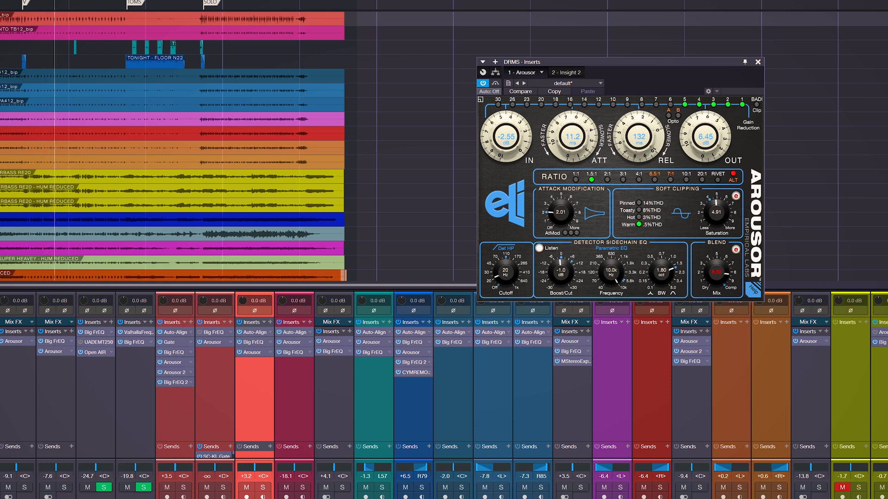
pyautogui.click(699, 488)
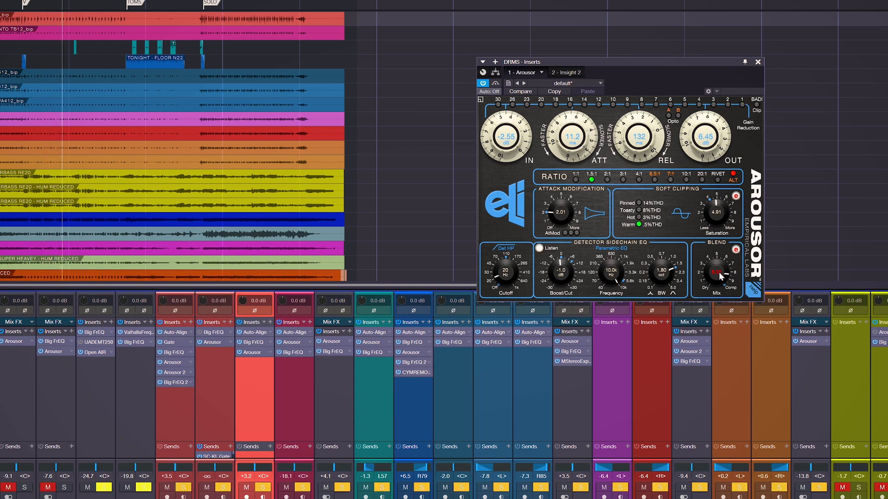
pyautogui.moveTo(718, 272); pyautogui.dragTo(715, 340)
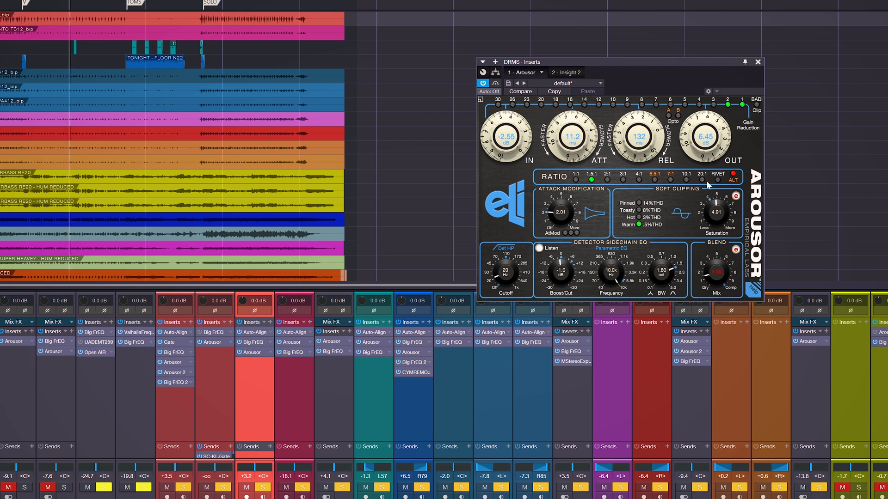
pyautogui.moveTo(704, 137); pyautogui.dragTo(706, 156)
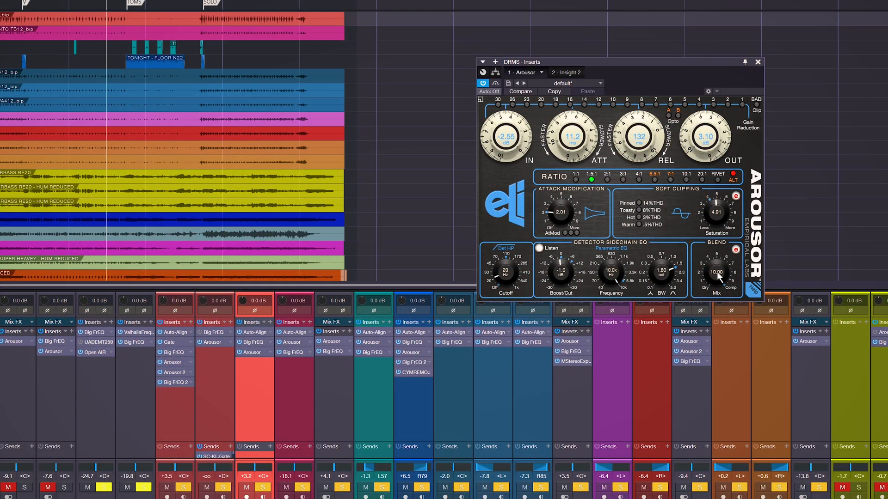
pyautogui.click(757, 61)
pyautogui.hscroll(10, 844, 333)
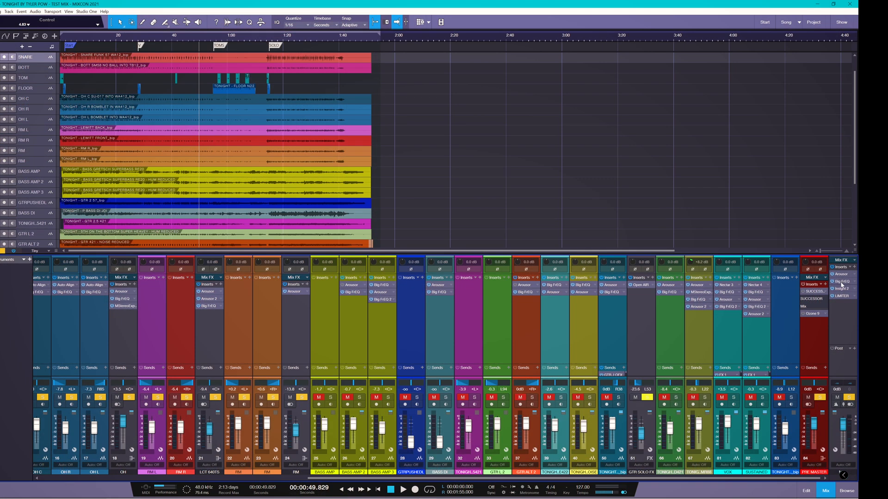
# Step: Open the Main channel's Arousor, move its window over the arrange area, and enable RIVET/ALT
pyautogui.click(841, 274)
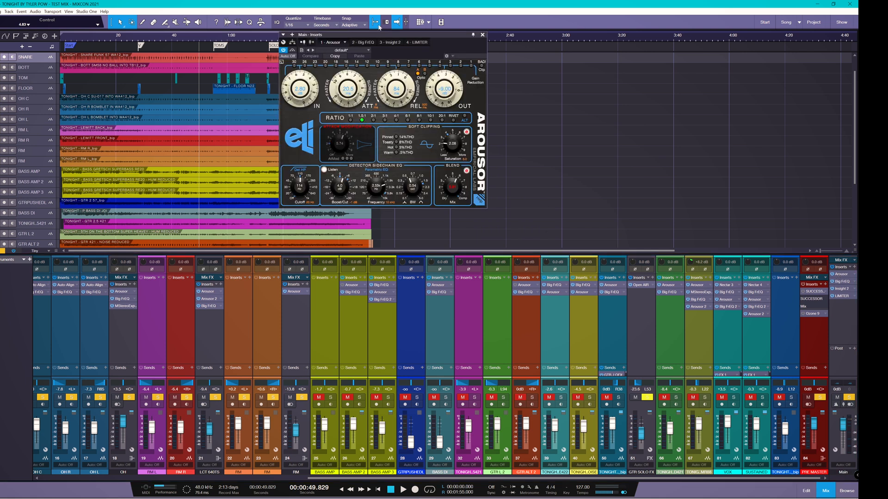
pyautogui.moveTo(381, 37); pyautogui.dragTo(573, 87)
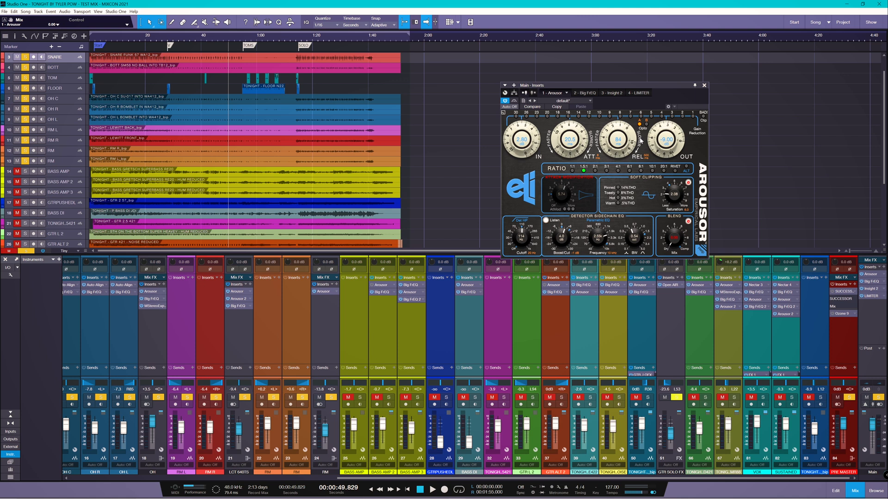
pyautogui.click(687, 170)
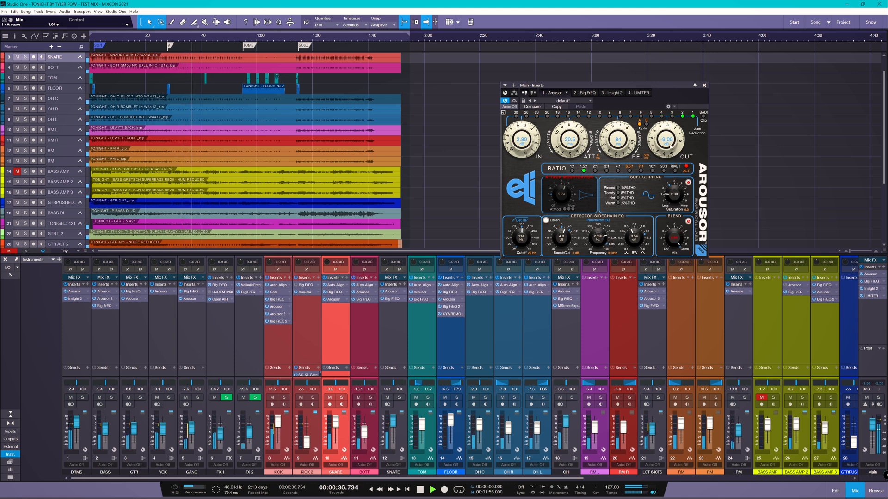
# Step: Nudge the Main bus Arousor output up slightly and play from an earlier marker
pyautogui.moveTo(669, 146); pyautogui.dragTo(669, 145)
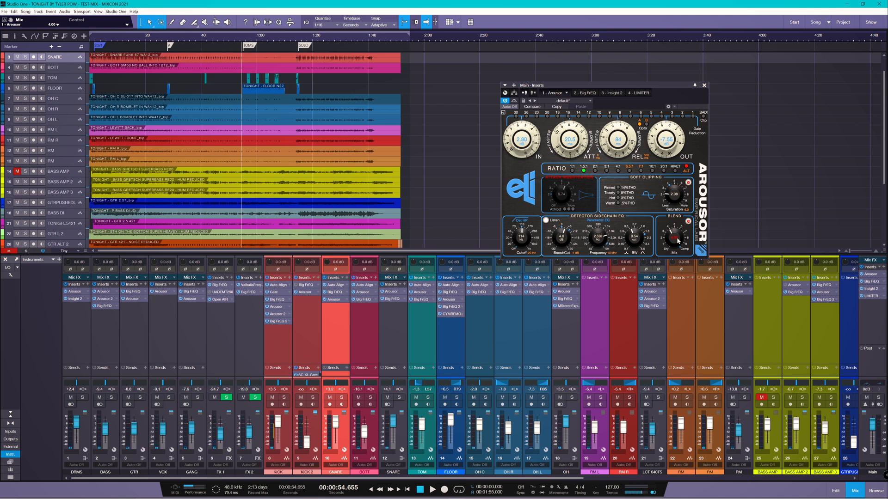
pyautogui.hotkey('shift', 'b')
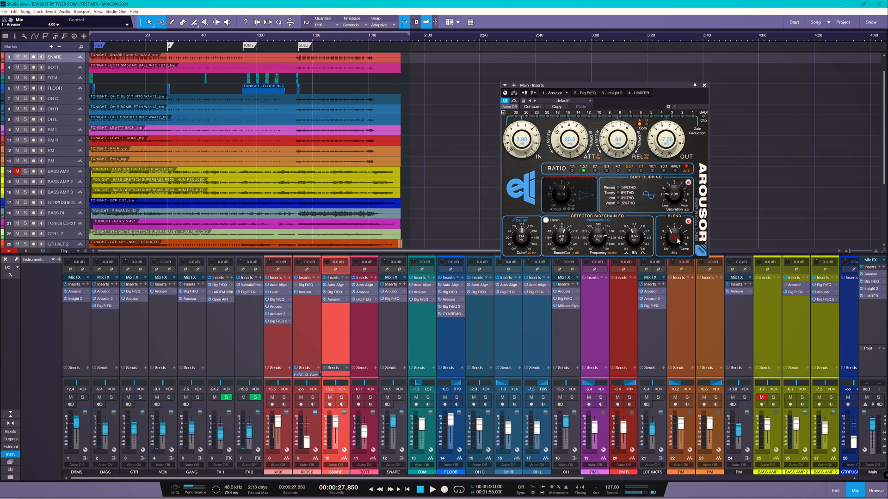
pyautogui.press('space')
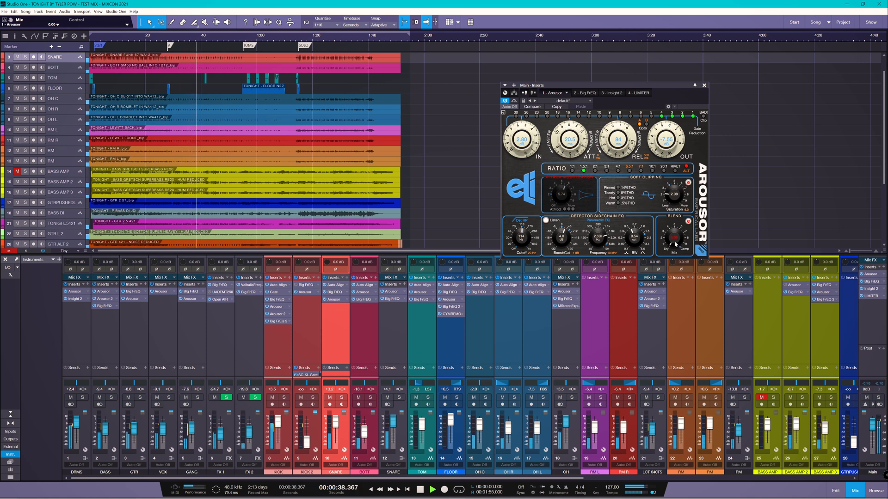
# Step: Turn the Arousor Mix toward more compression and paste copied settings onto another Big FrEQ band
pyautogui.moveTo(674, 240); pyautogui.dragTo(679, 245)
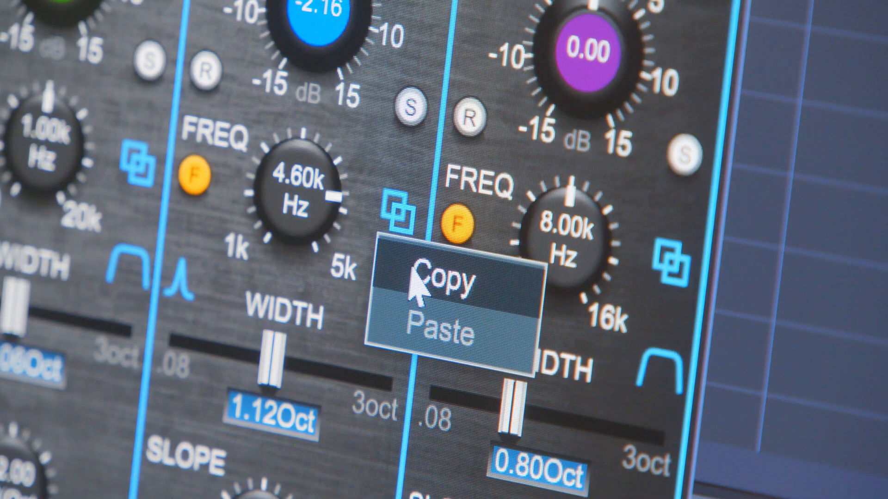
pyautogui.rightClick(669, 278)
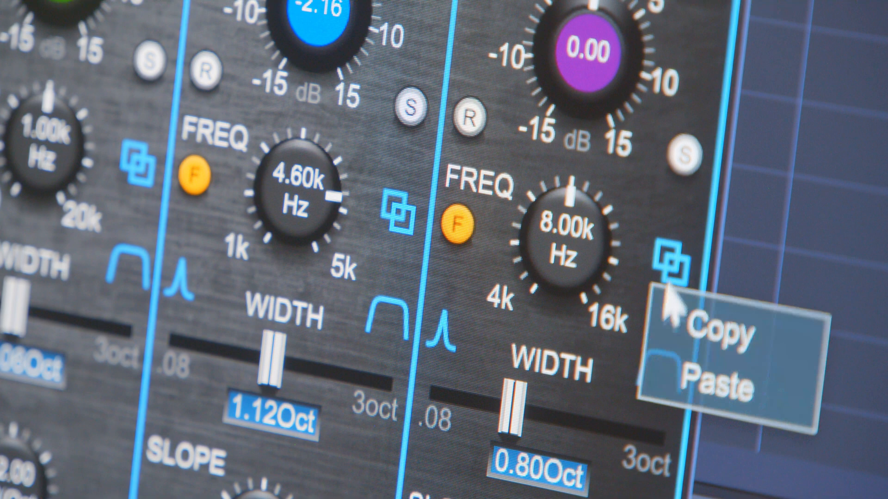
pyautogui.click(668, 380)
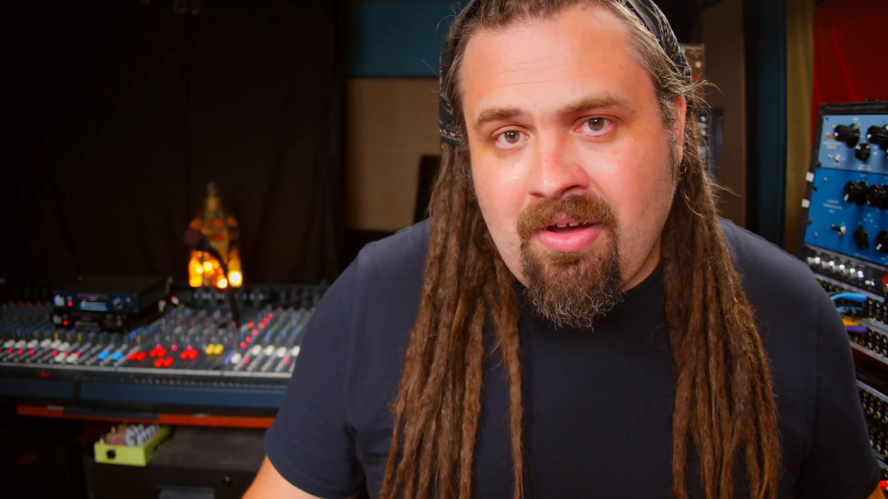